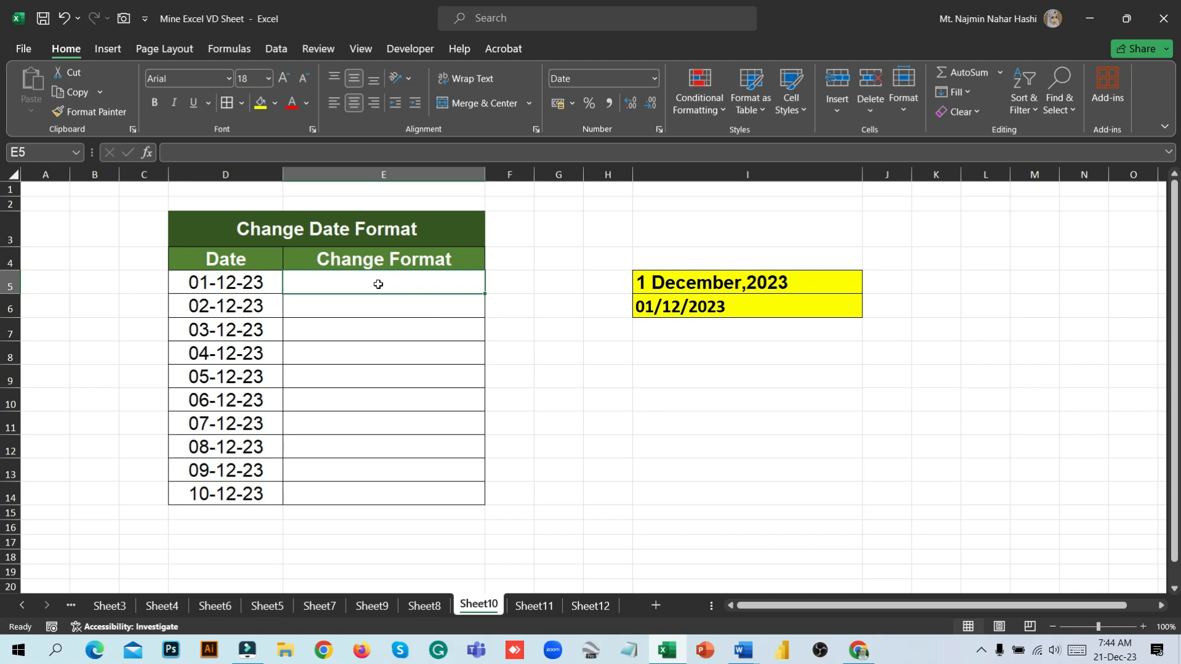
Step: Copy the first date from D5 into E5, the first cell of the Change Format column
click(252, 283)
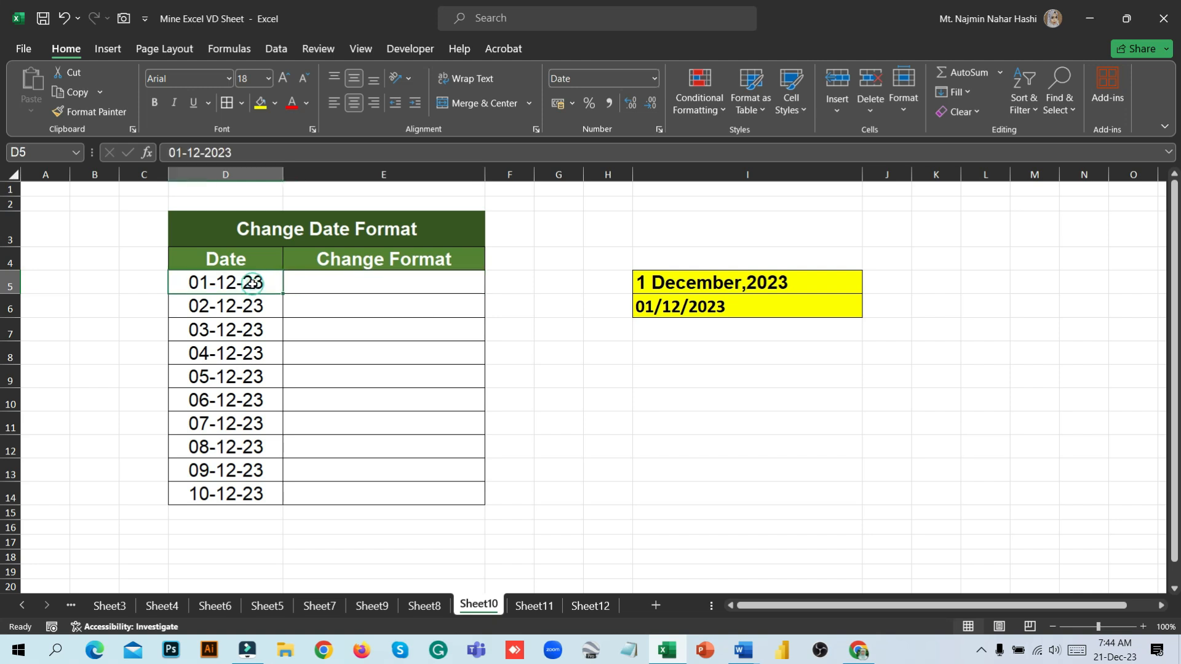
key(ctrl+c)
click(395, 282)
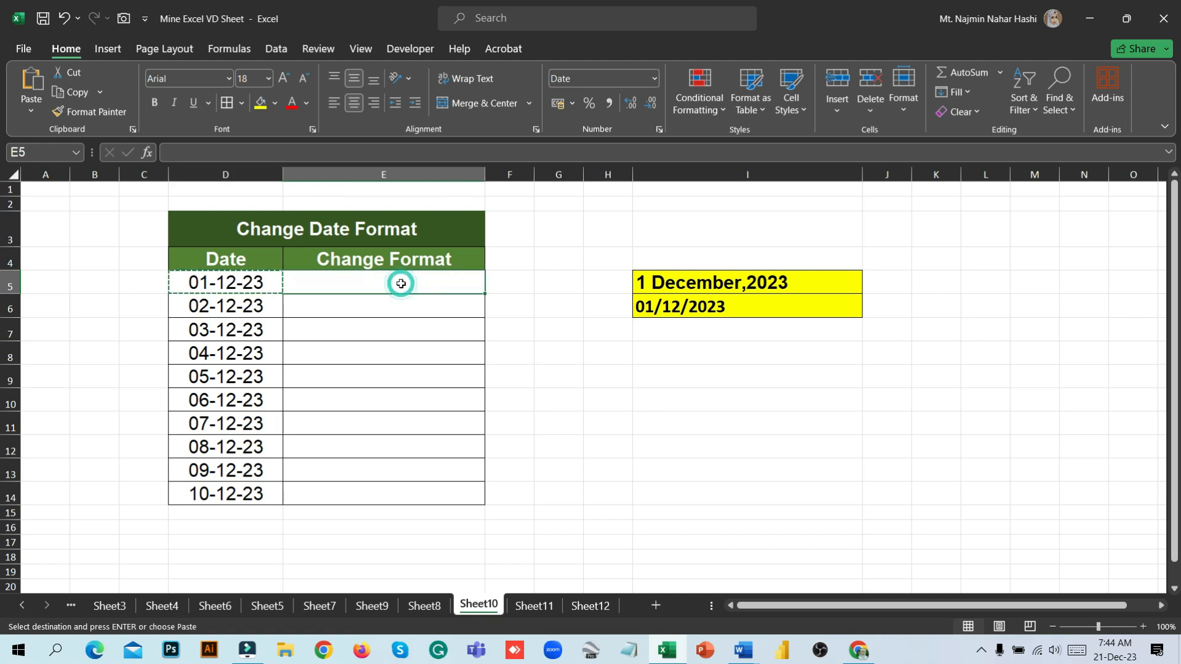
key(ctrl+v)
click(429, 323)
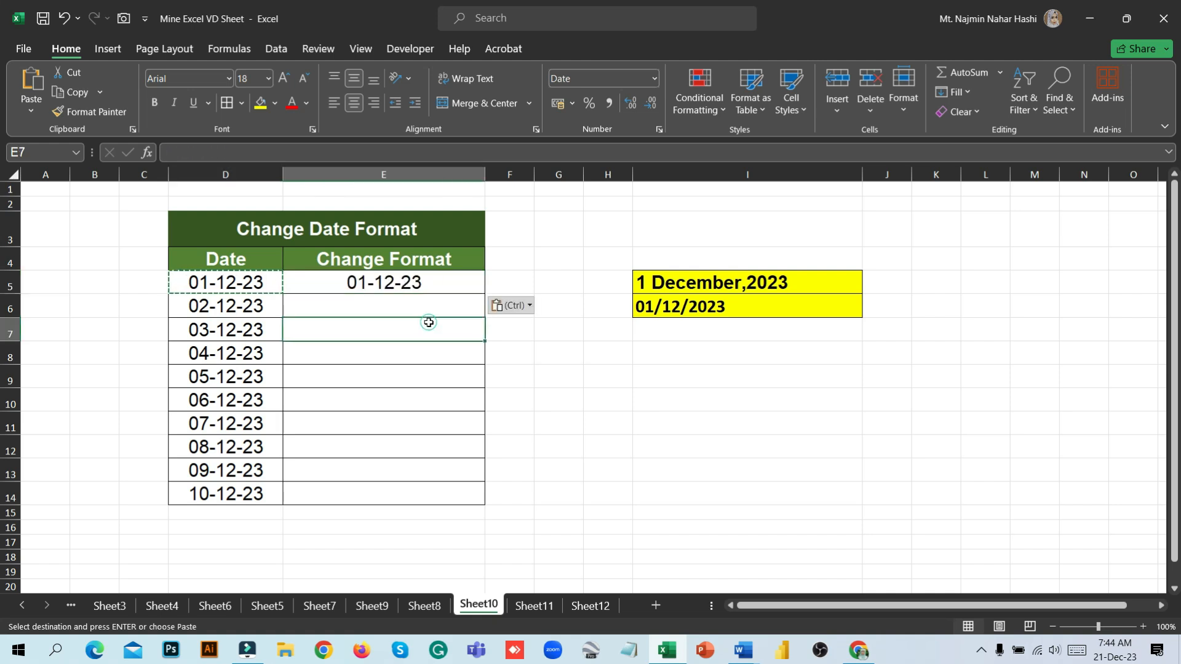
Step: Apply the custom number format dd/mm/yy to the date in E5
click(422, 283)
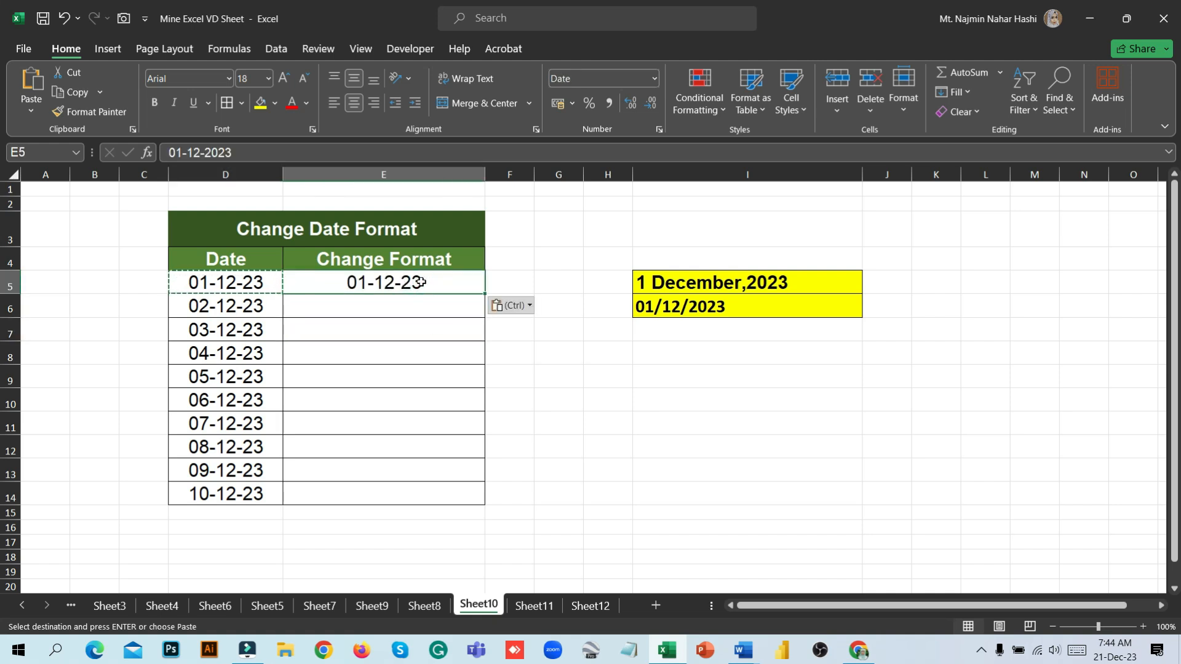
key(ctrl+1)
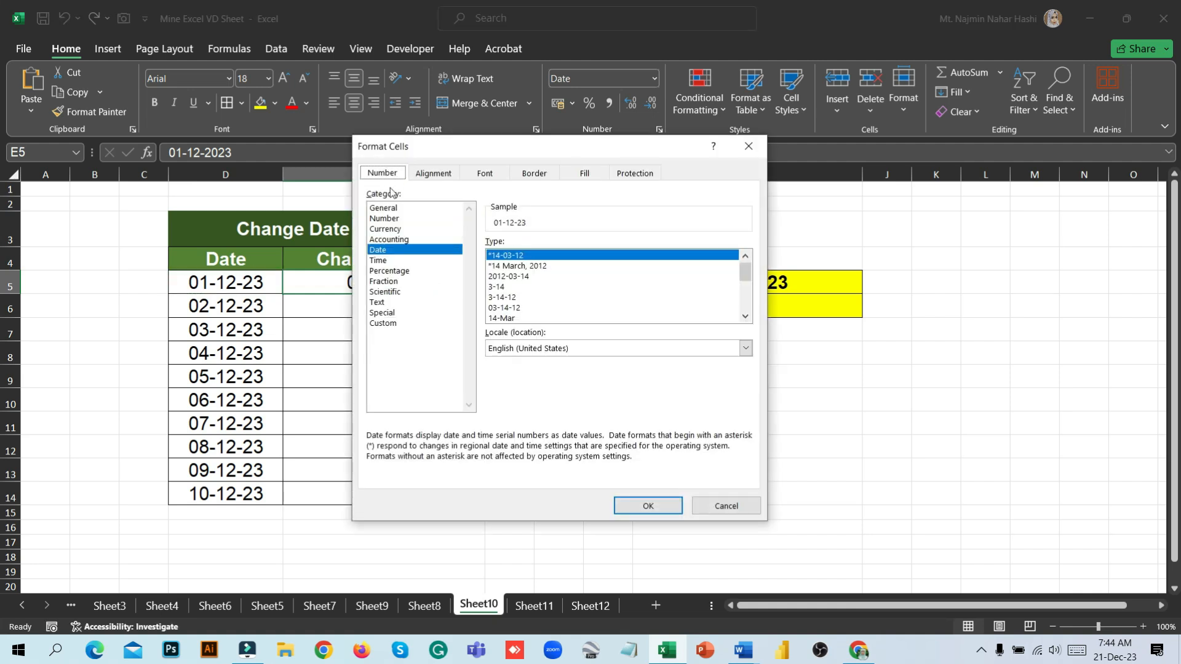
click(397, 251)
click(395, 324)
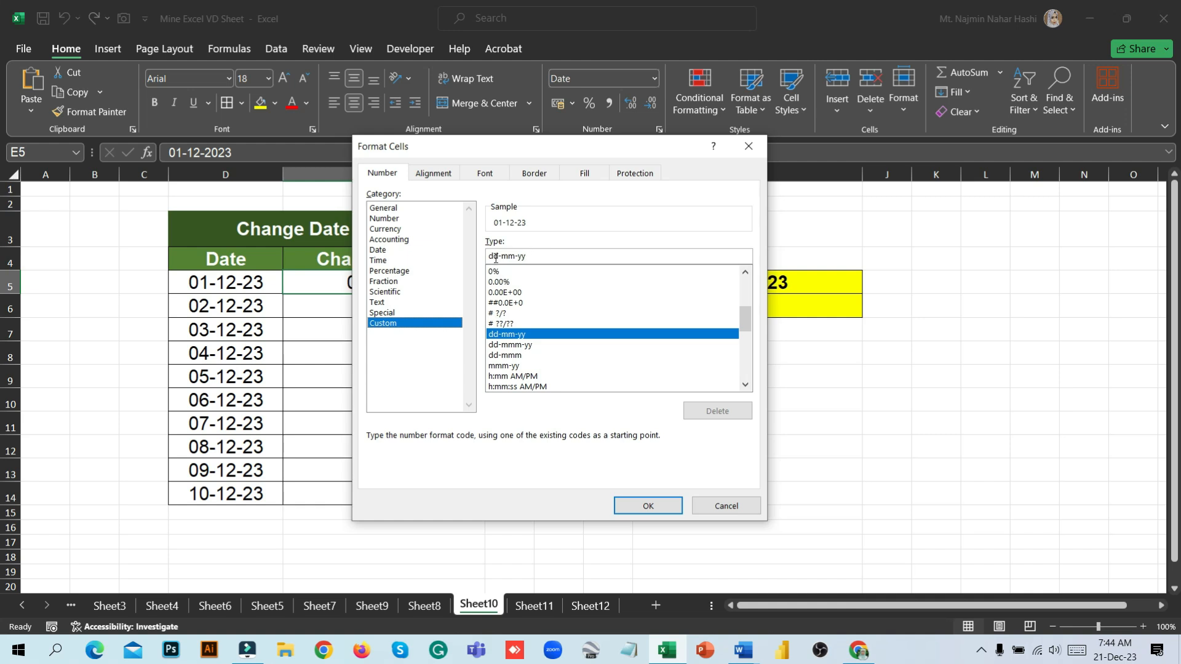
click(527, 258)
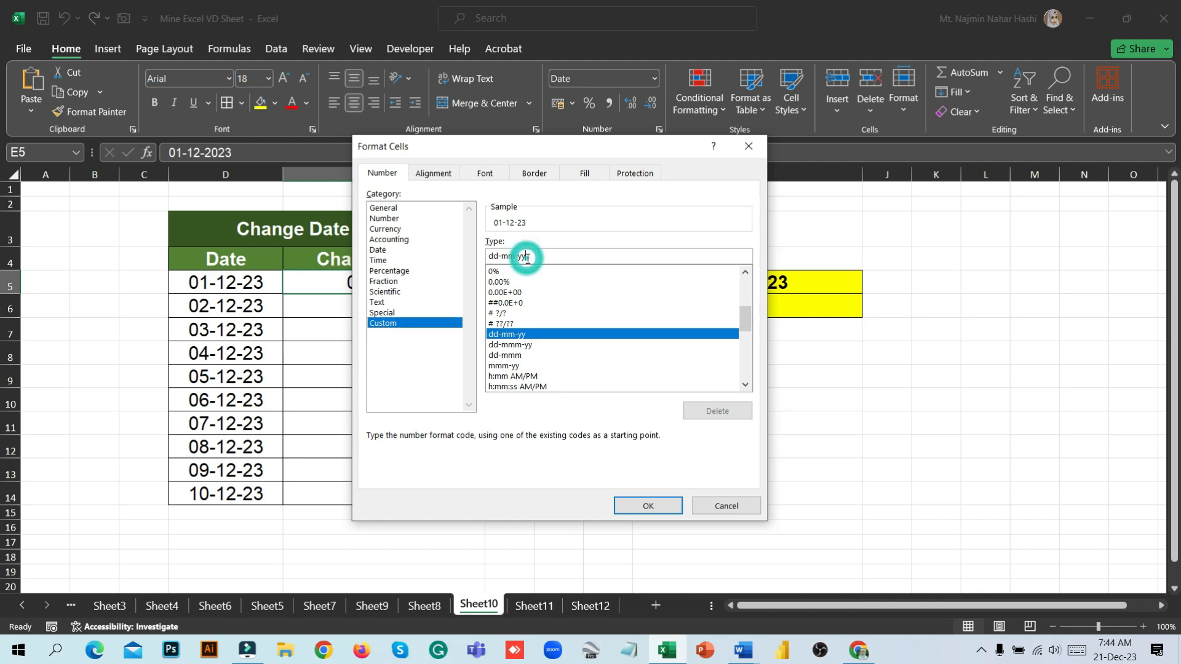
key(BackSpace)
key(BackSpace)
key(BackSpace)
key(BackSpace)
key(BackSpace)
key(BackSpace)
key(BackSpace)
key(BackSpace)
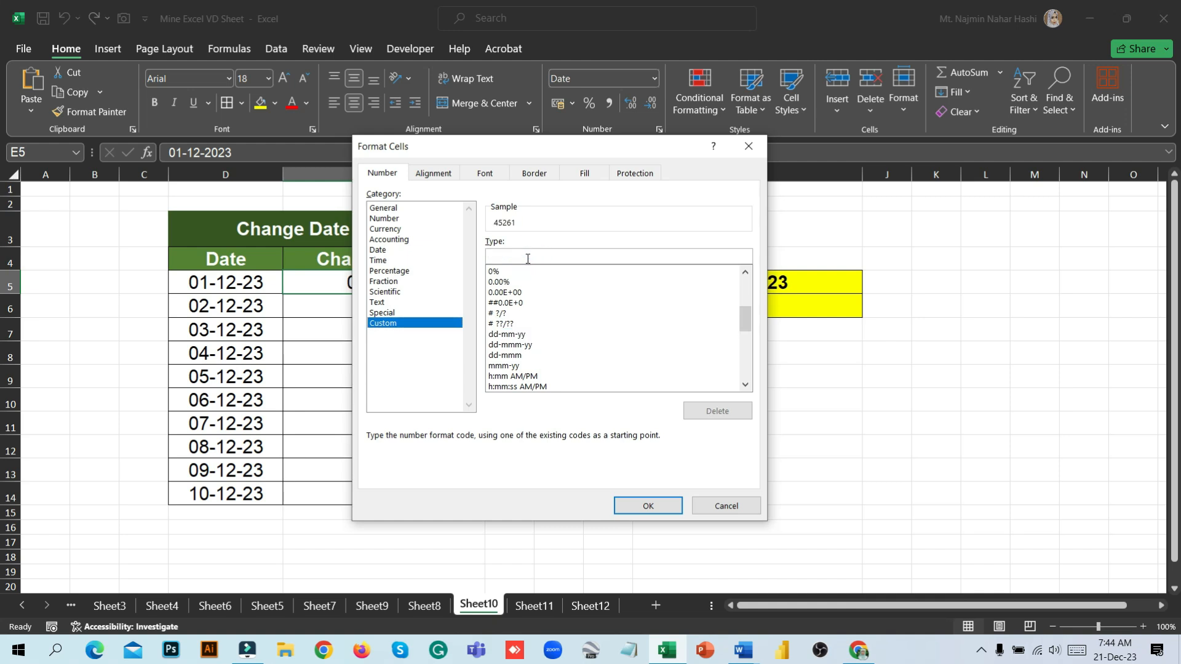
text(dd/mm/yy)
click(651, 510)
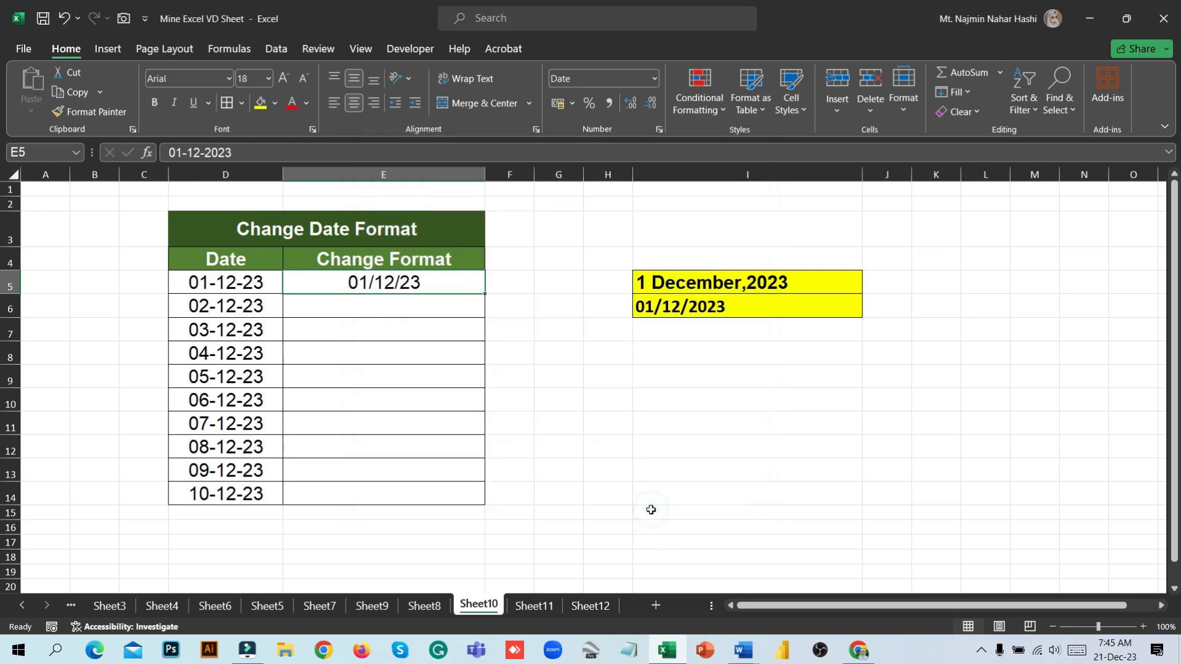
Step: Fill the formatted date from E5 down the Change Format column through E14
click(407, 288)
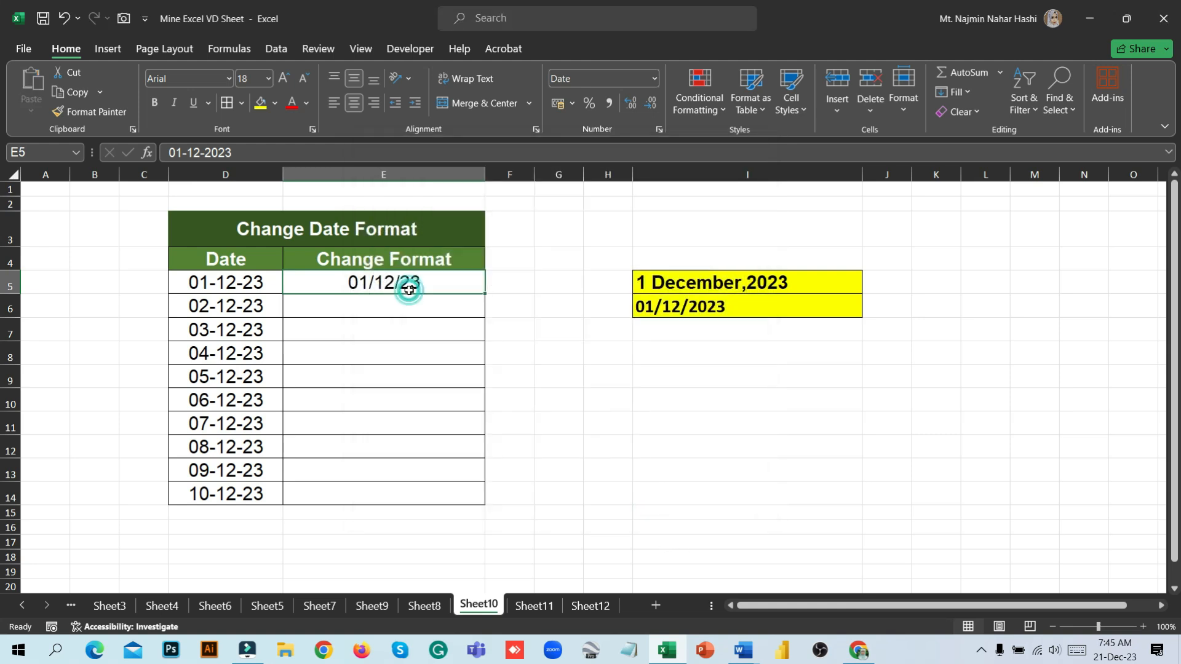
double_click(483, 295)
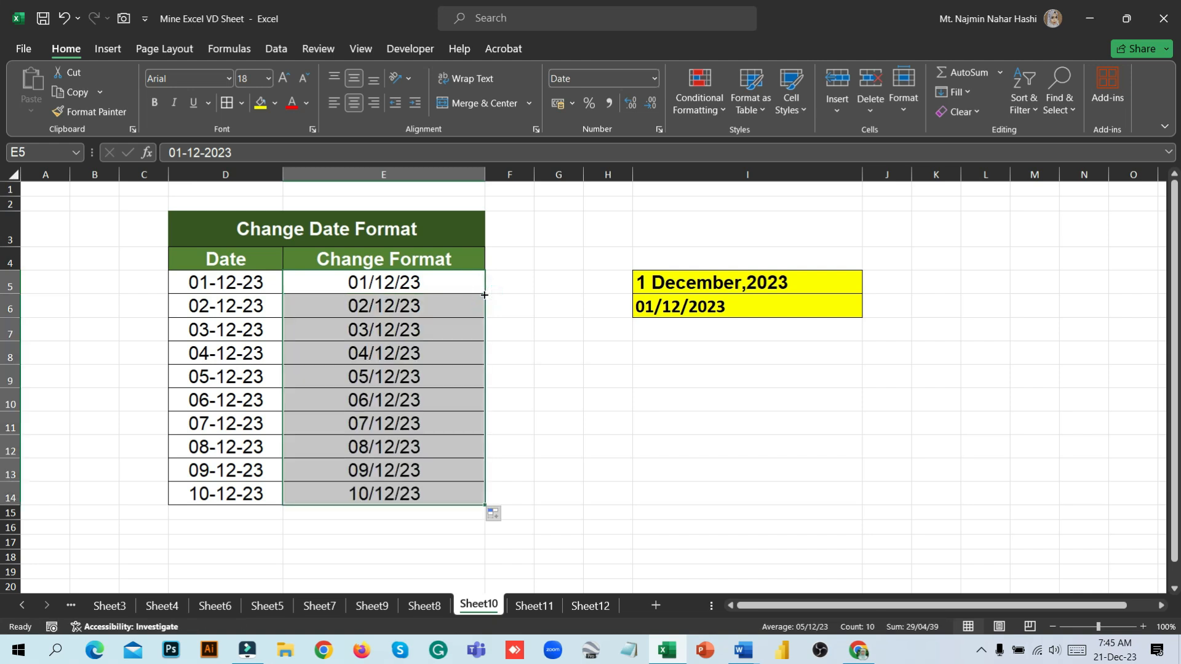
click(560, 450)
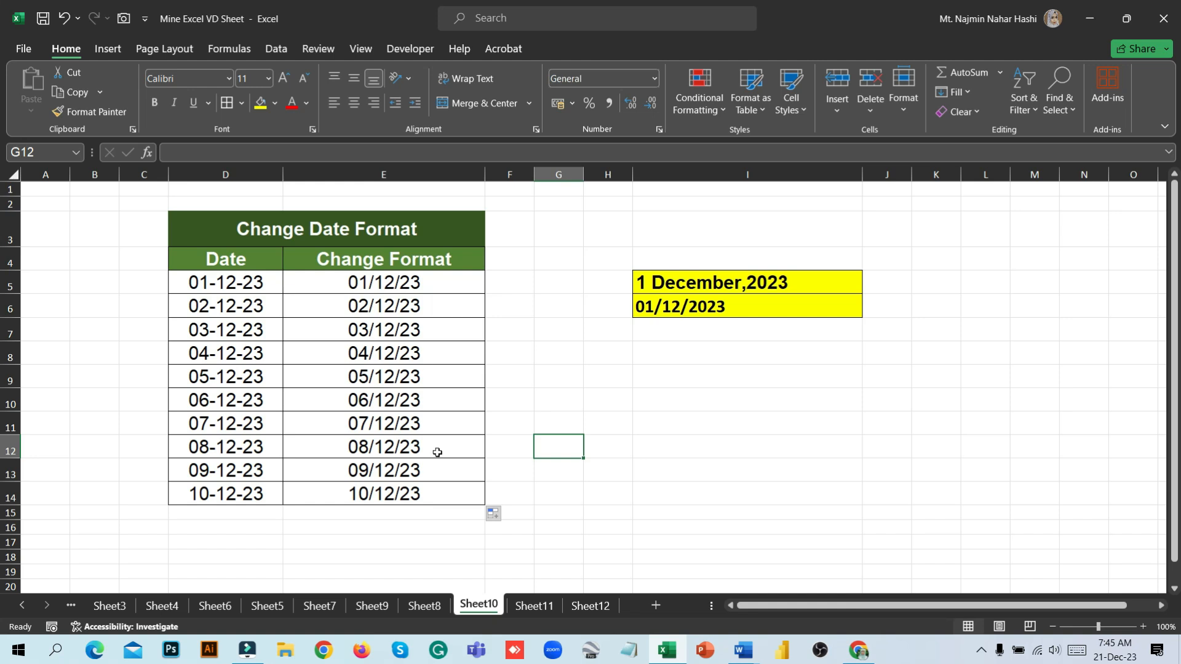
Step: Apply the custom number format "d mmmm, yyyy" to E5 and fill it down through E14
click(438, 284)
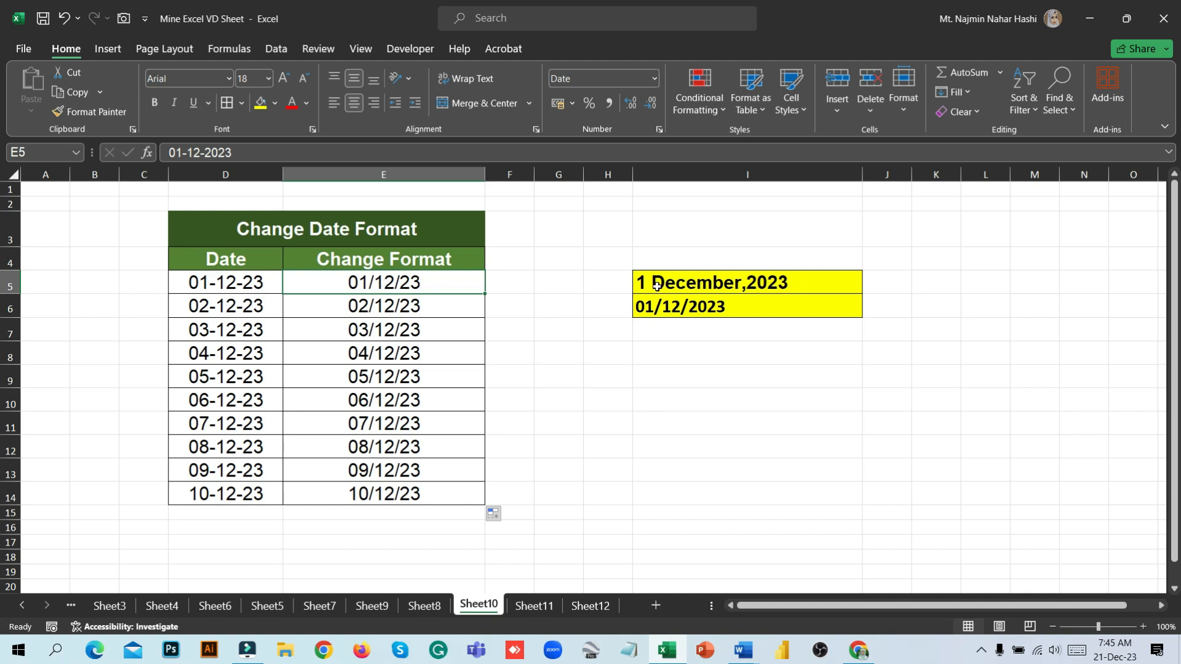
click(434, 285)
click(360, 281)
click(312, 131)
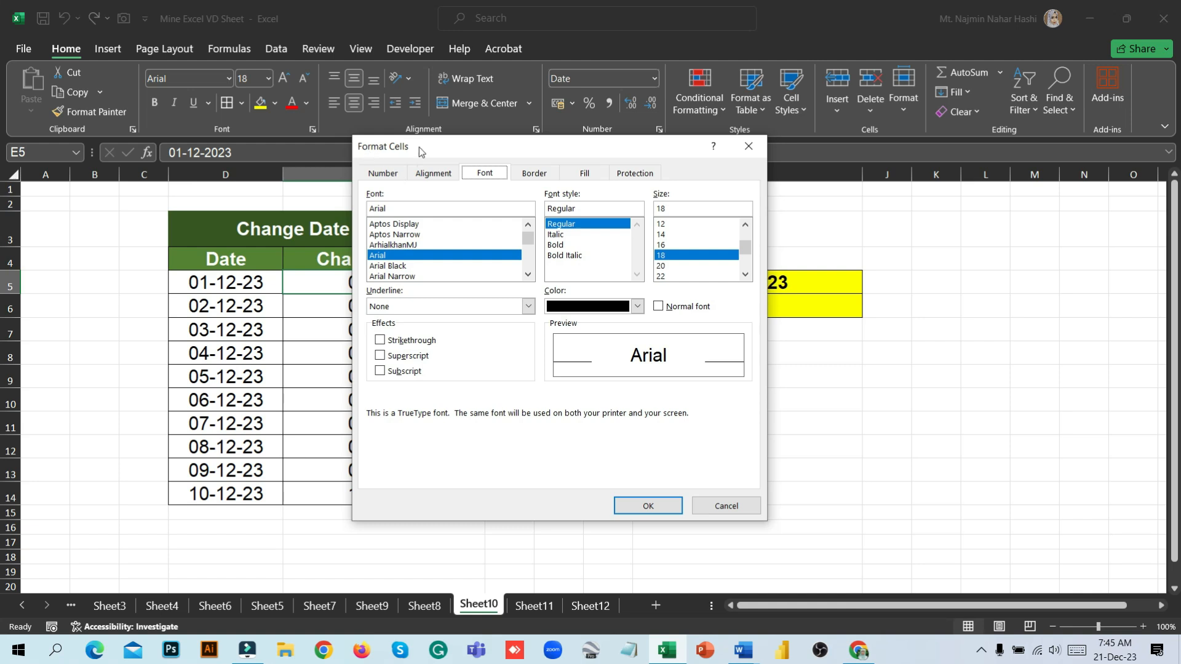
click(382, 179)
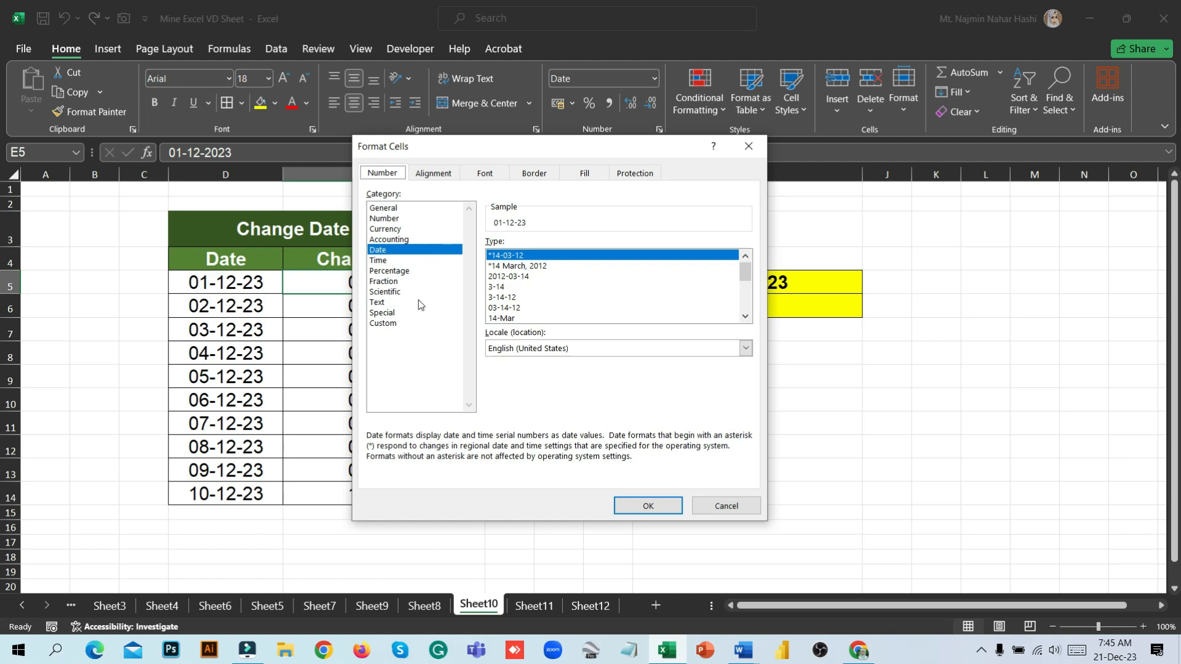
click(389, 325)
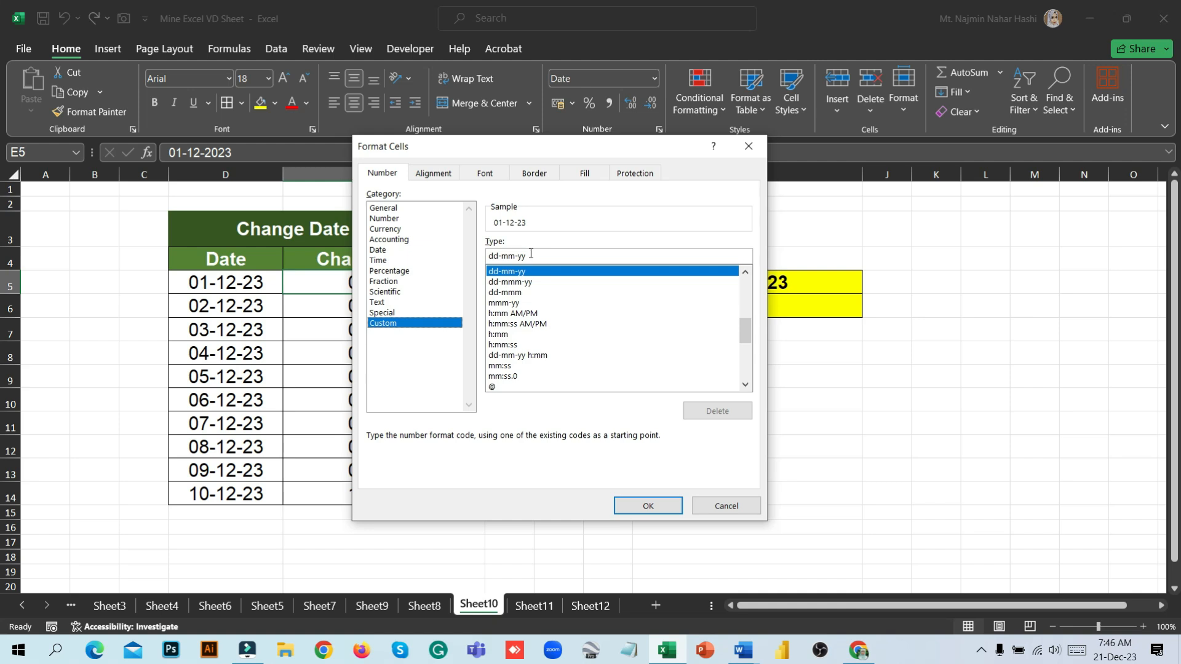
click(530, 253)
key(BackSpace)
key(BackSpace)
key(BackSpace)
key(BackSpace)
key(BackSpace)
key(BackSpace)
key(BackSpace)
key(BackSpace)
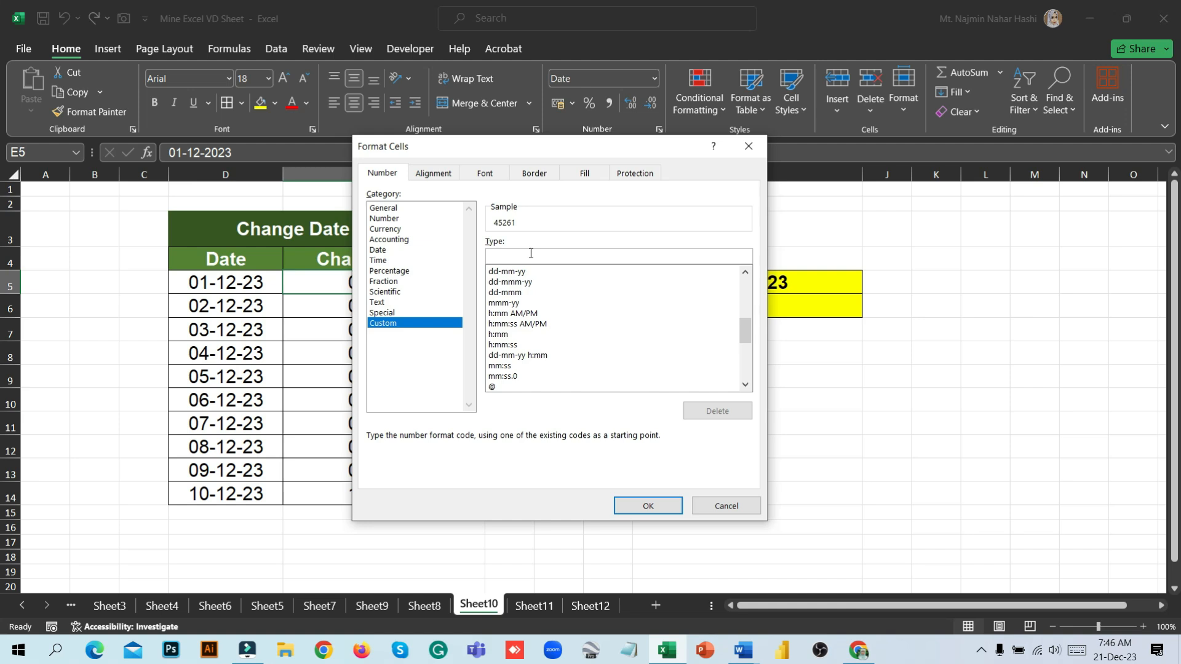
text(d mmmm)
text(, yyyy)
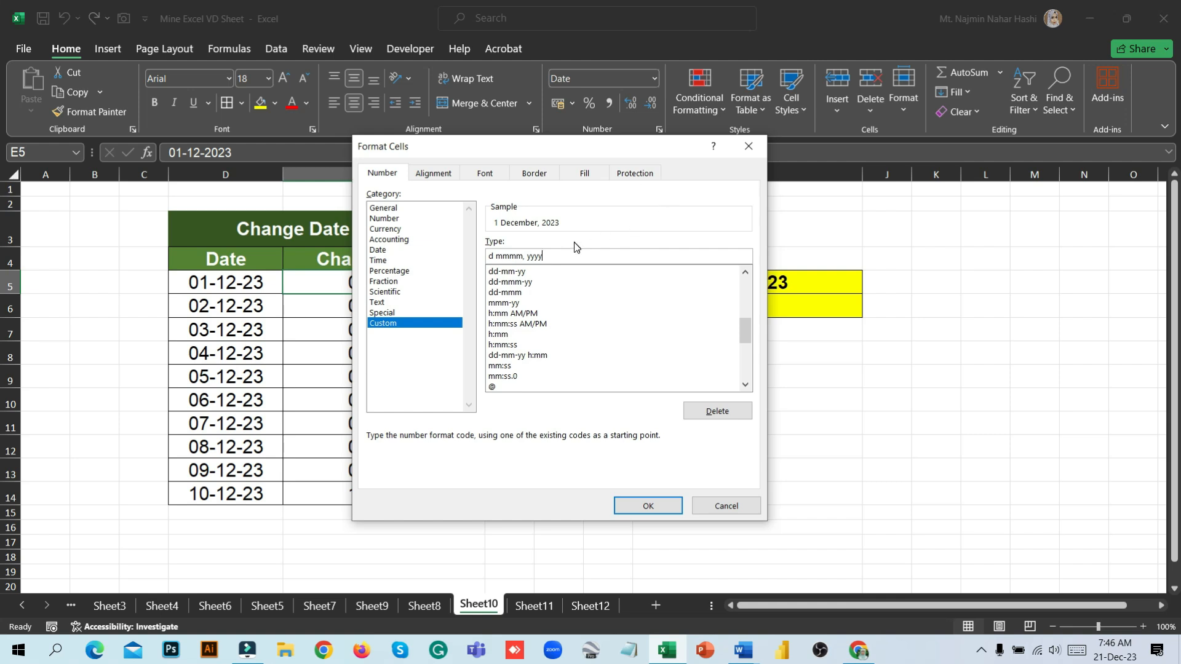
click(645, 508)
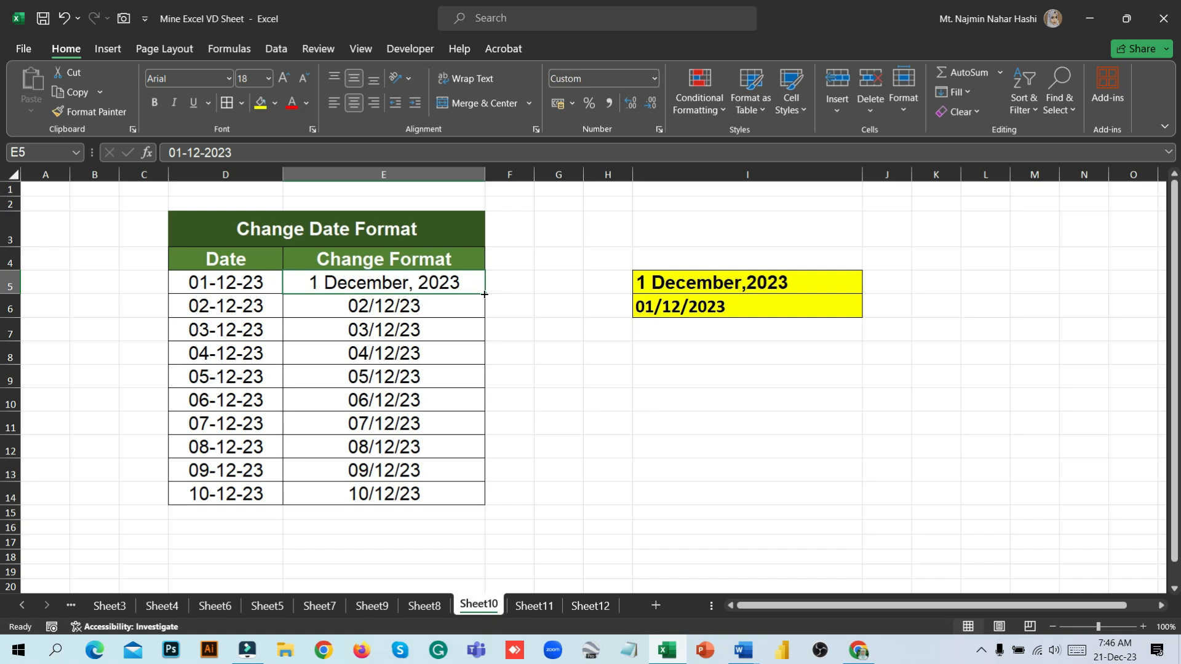
double_click(484, 294)
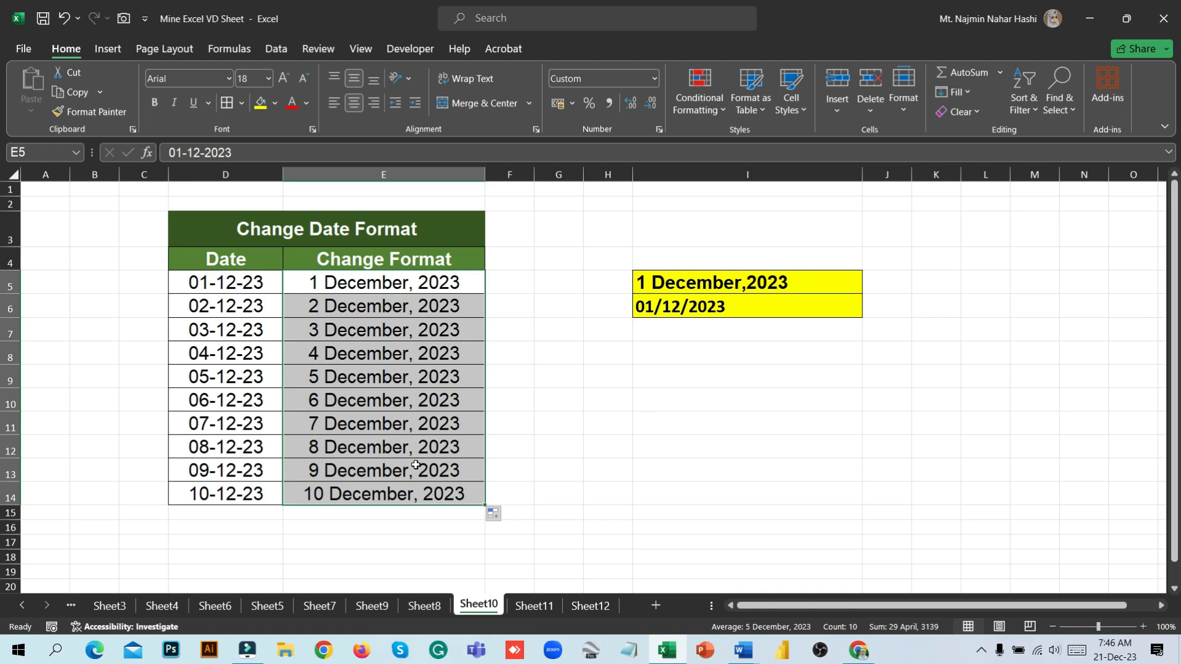
click(701, 310)
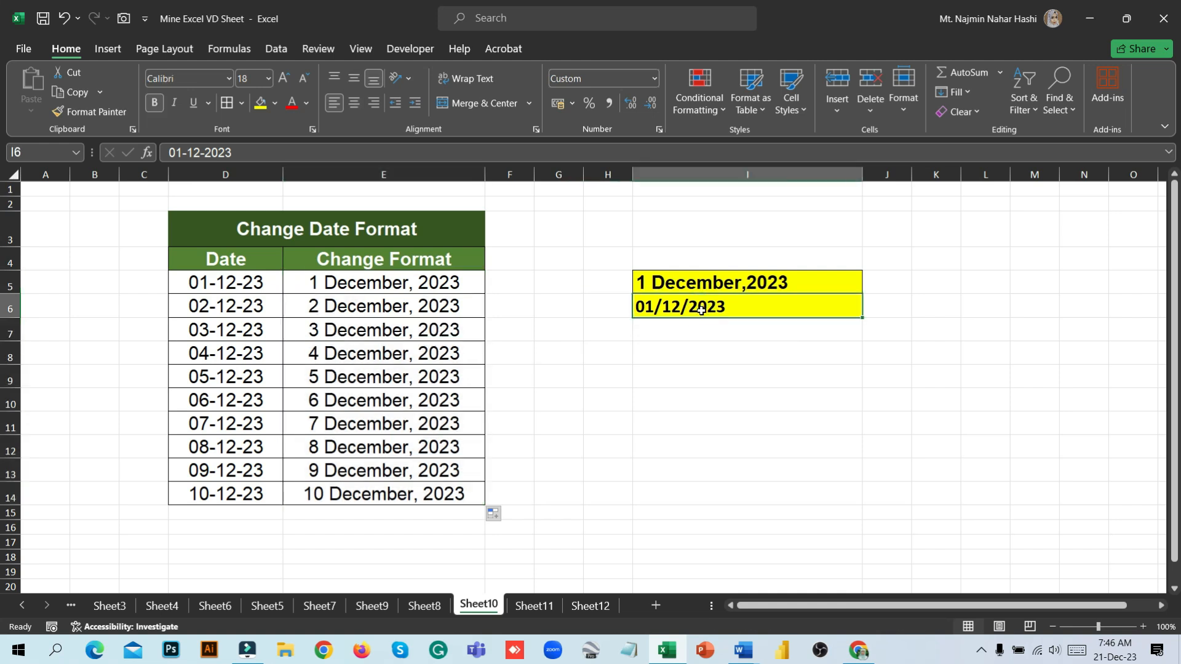
Step: Apply the custom number format dd/mm/yyyy to E5 and fill it down through E14
click(422, 283)
click(423, 283)
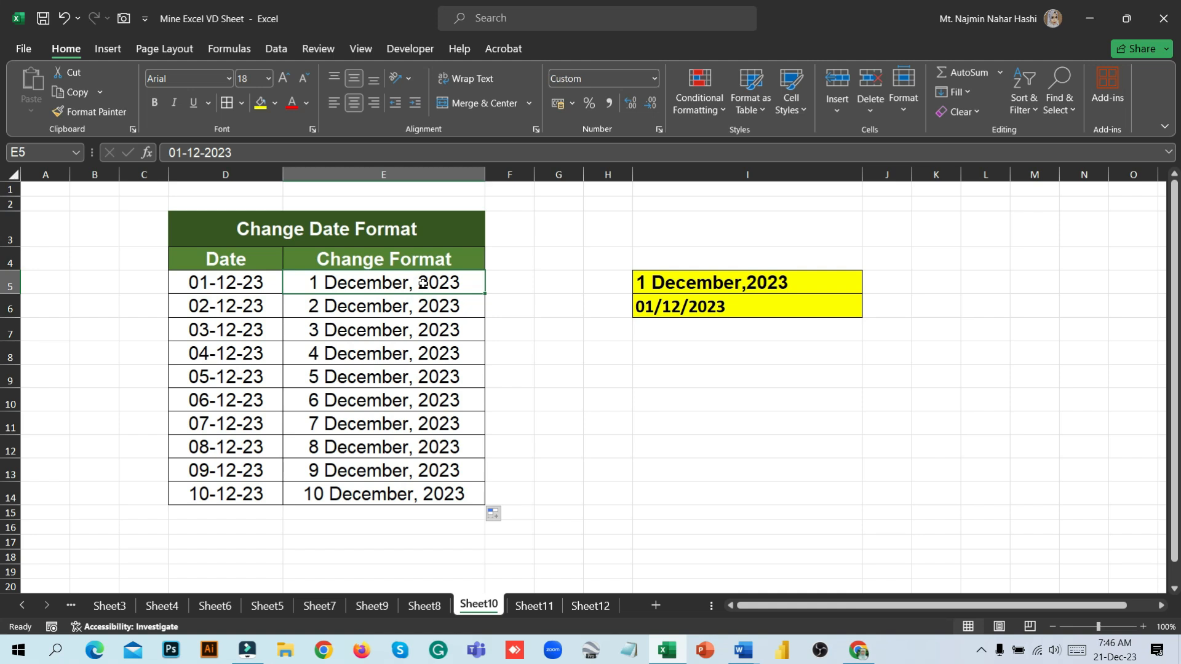
right_click(423, 283)
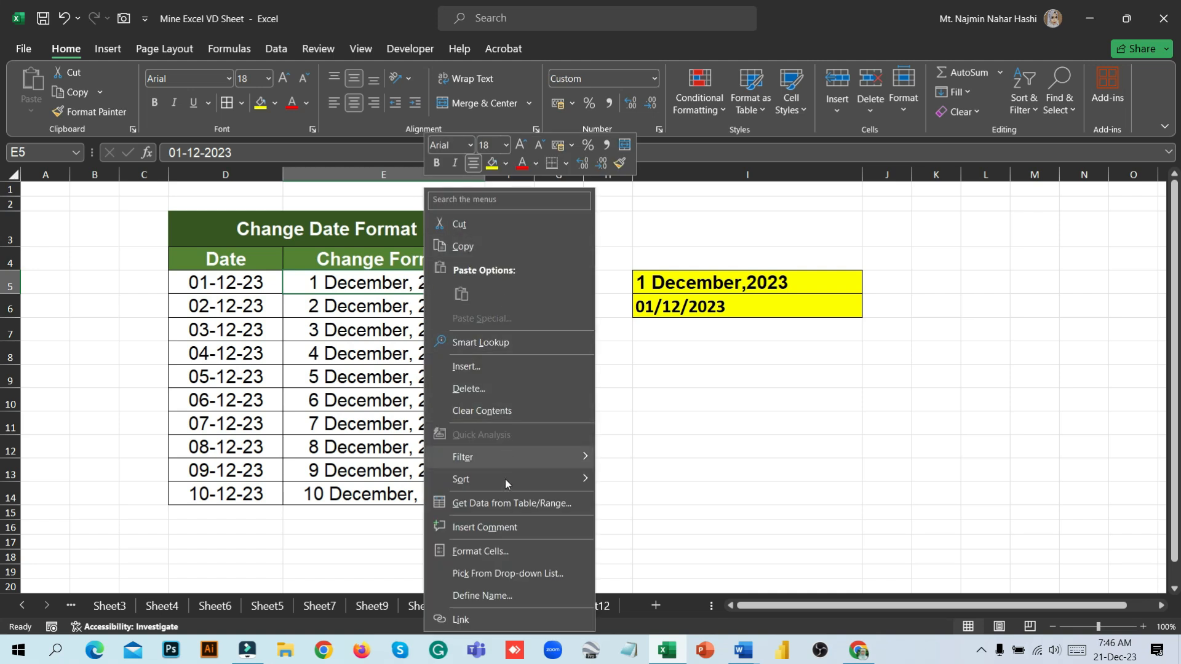
click(488, 550)
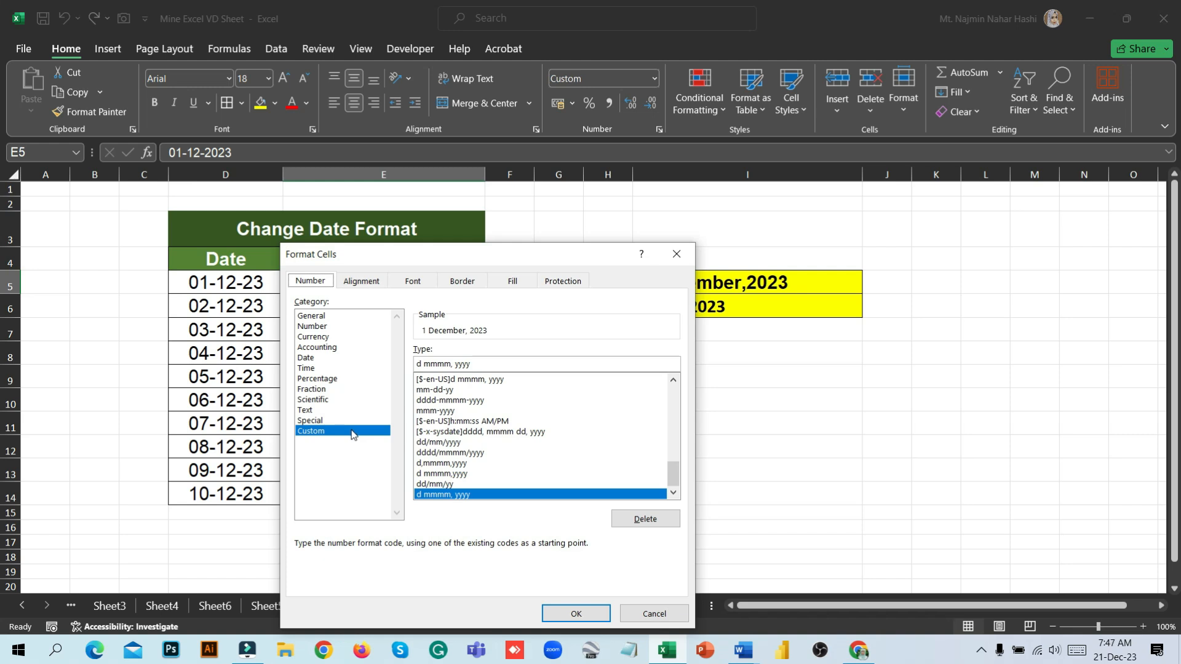
click(487, 363)
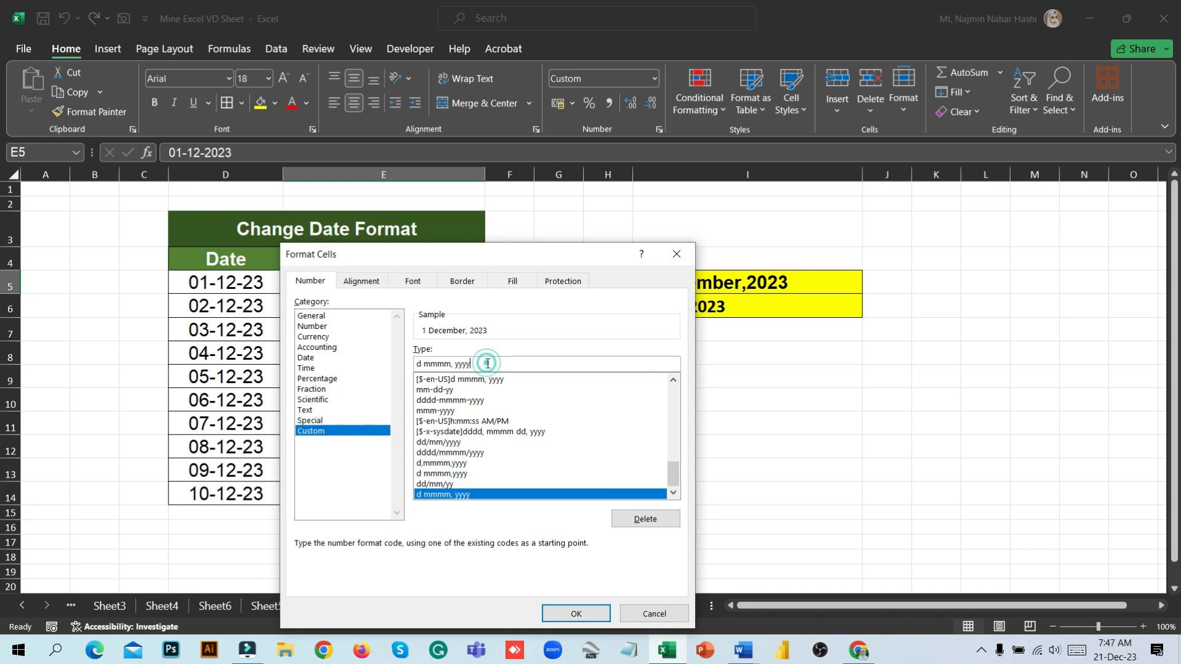
key(BackSpace)
key(BackSpace)
key(BackSpace)
key(BackSpace)
key(BackSpace)
key(BackSpace)
key(BackSpace)
key(BackSpace)
key(BackSpace)
key(BackSpace)
key(BackSpace)
key(BackSpace)
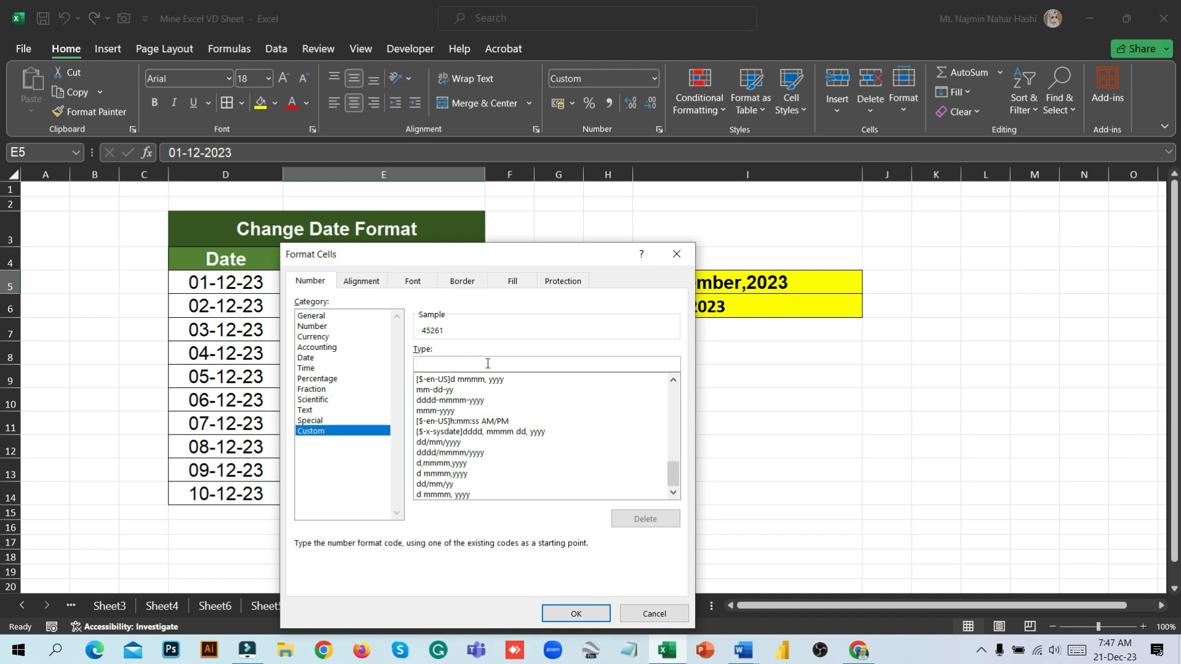
text(dd/mm/yyyy)
click(562, 613)
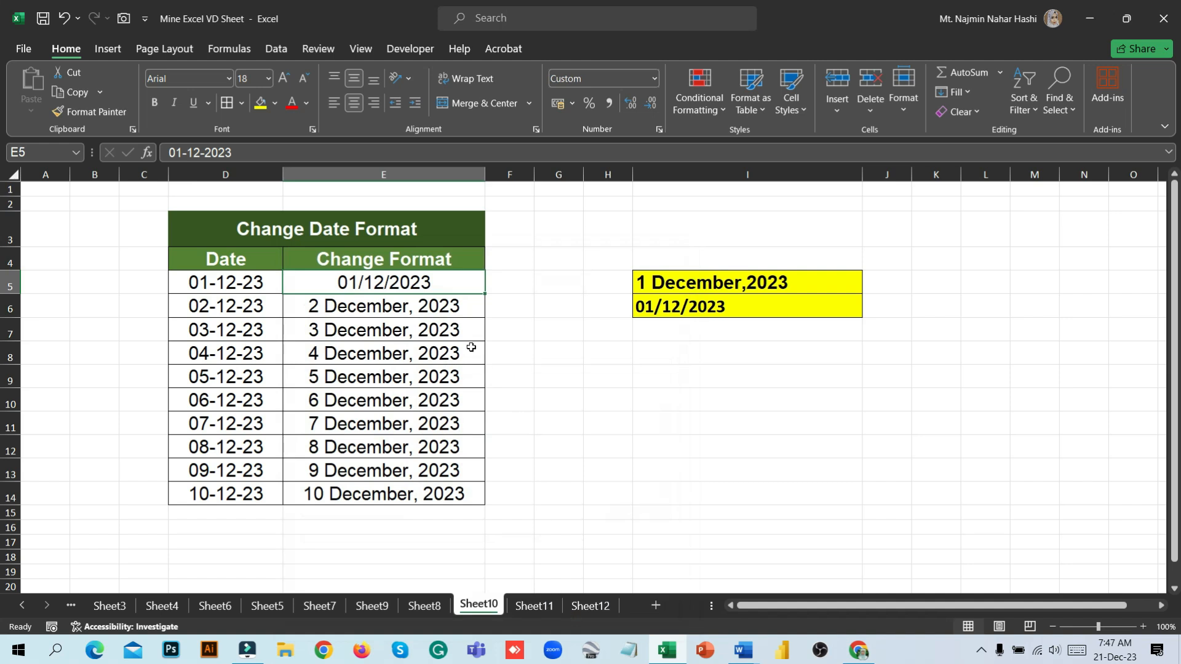
click(443, 283)
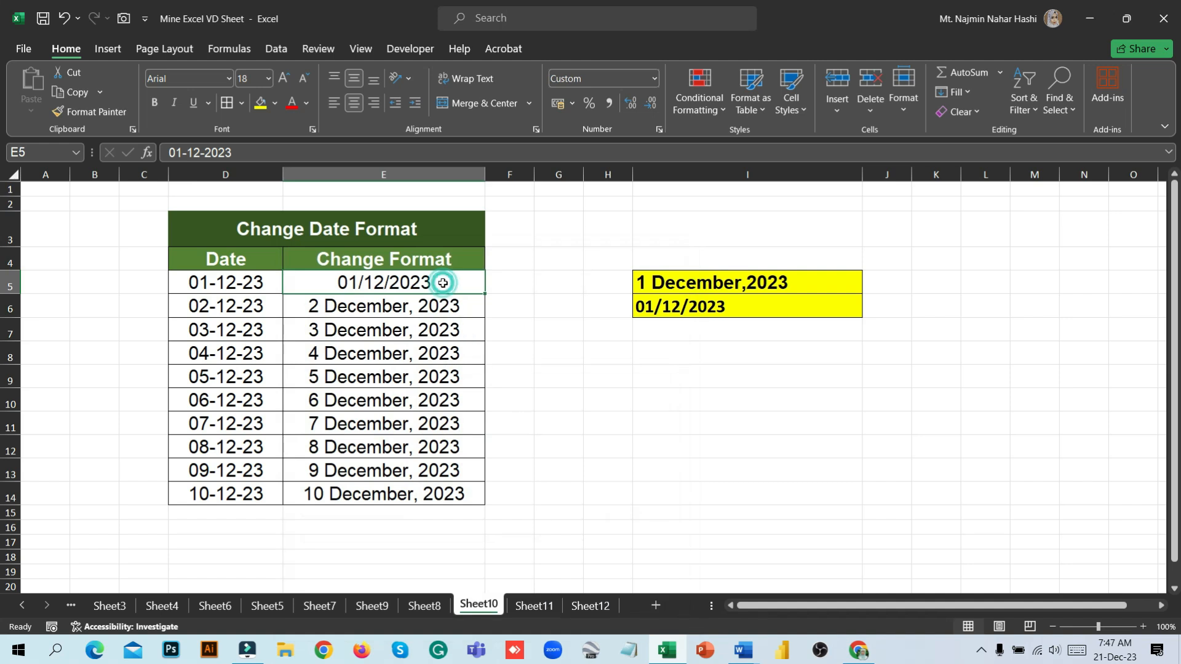
double_click(484, 294)
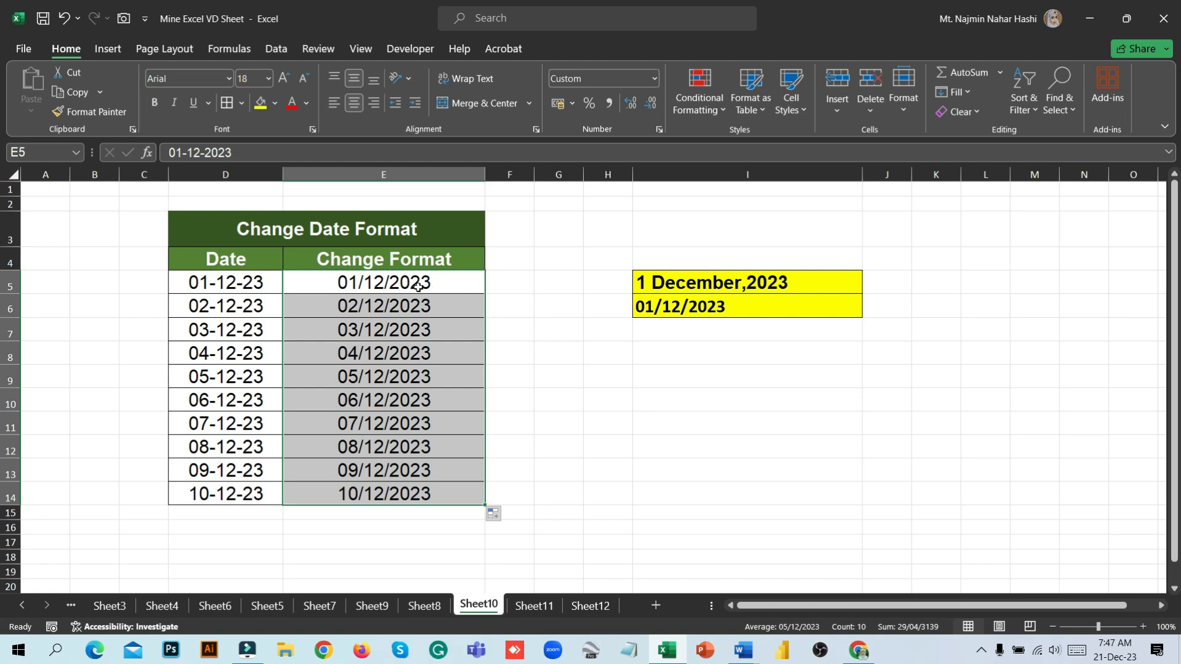
Step: Apply the custom number format mm/dd/yy to E5 and fill it down through E14
click(419, 286)
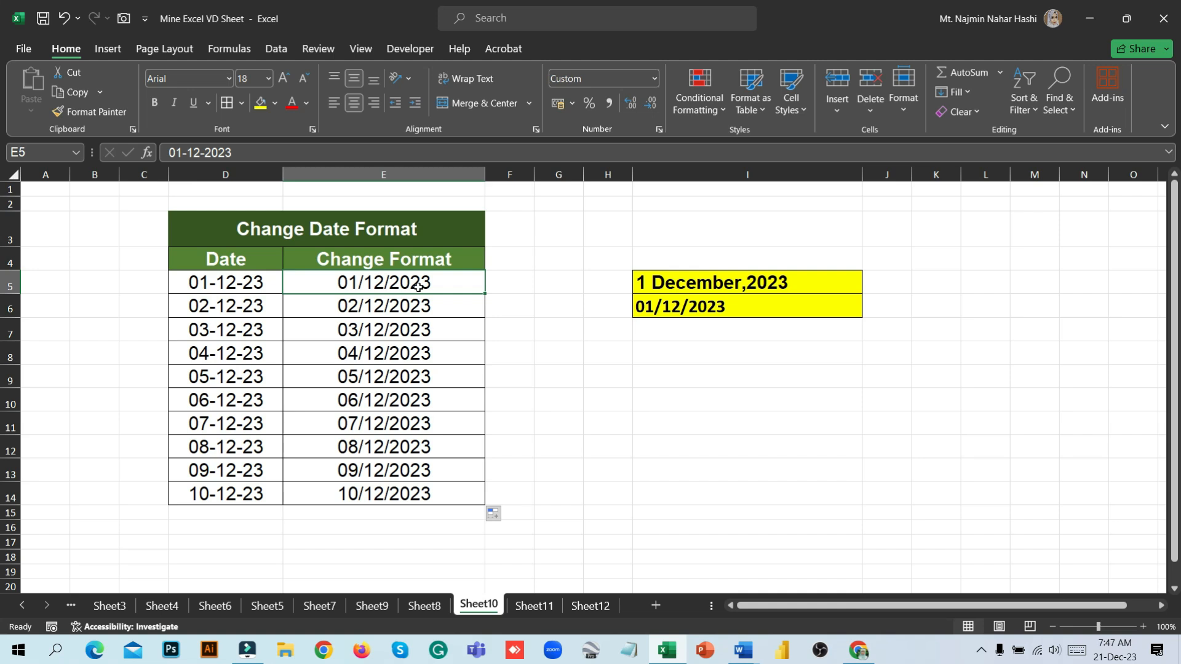
key(ctrl+1)
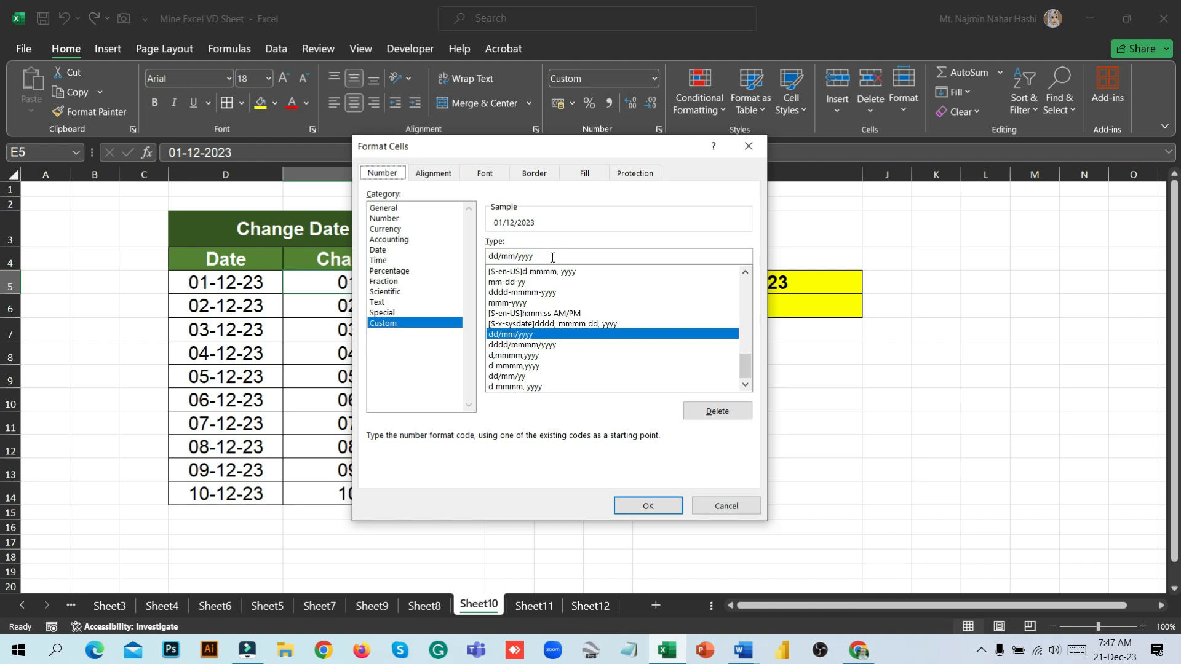
click(513, 259)
click(514, 257)
click(544, 255)
click(533, 258)
key(BackSpace)
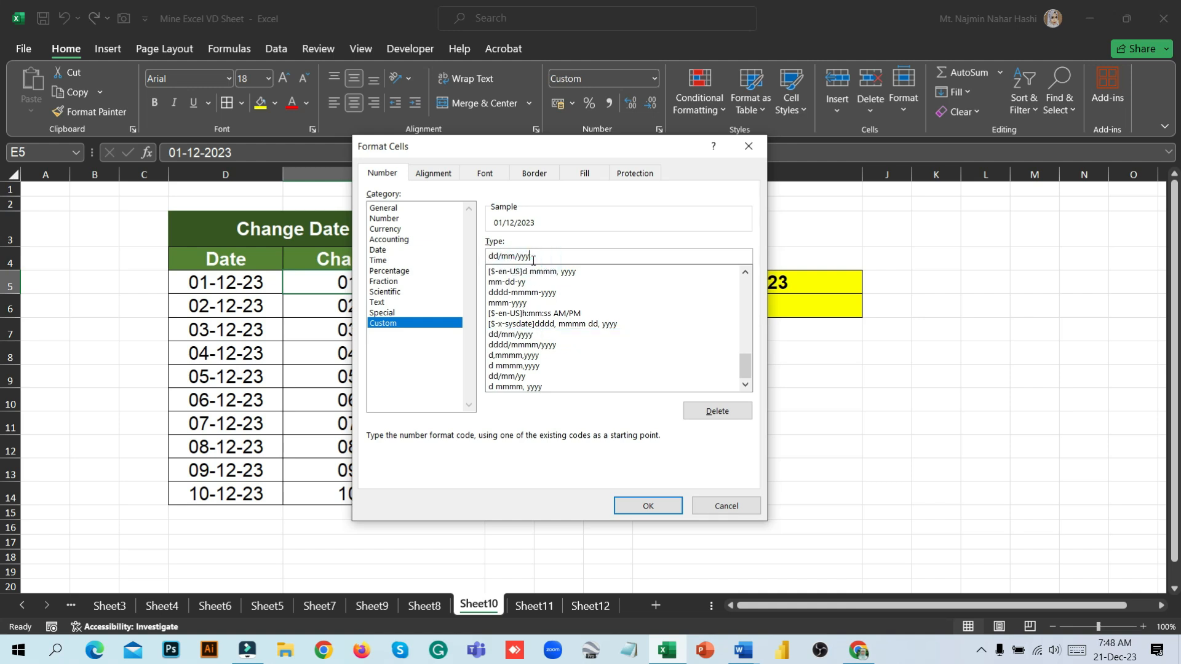
key(BackSpace)
key(BackSpace)
key(BackSpace)
key(BackSpace)
key(BackSpace)
key(BackSpace)
key(BackSpace)
key(BackSpace)
key(BackSpace)
text(mm/dd/yy)
click(648, 506)
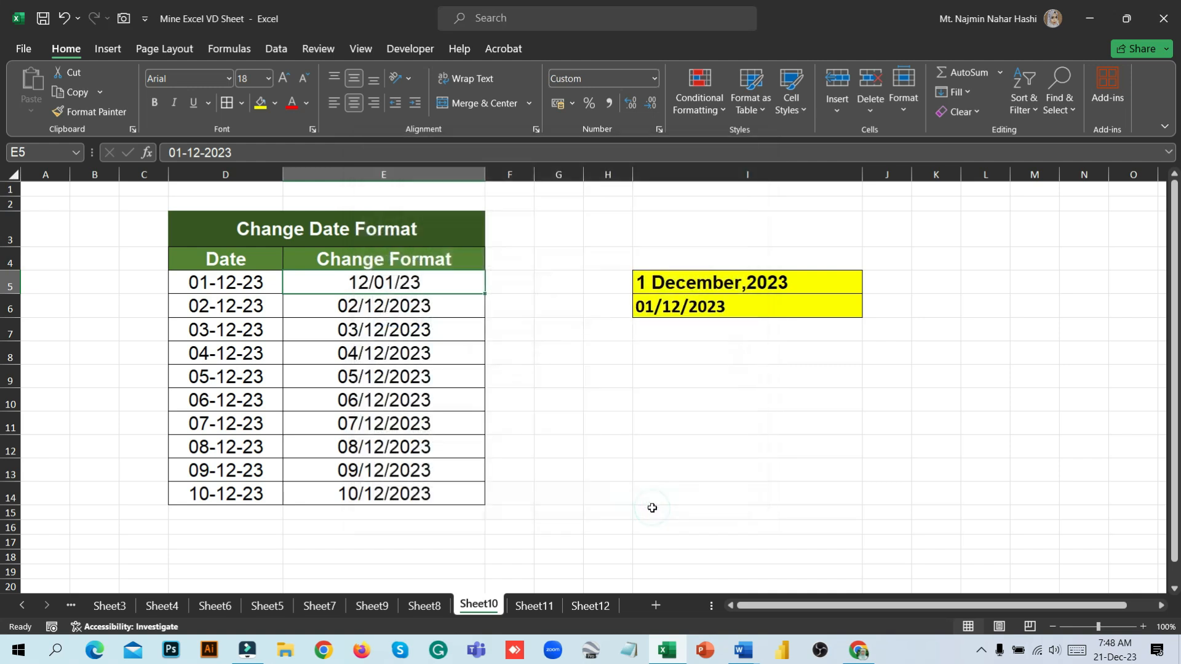
double_click(482, 292)
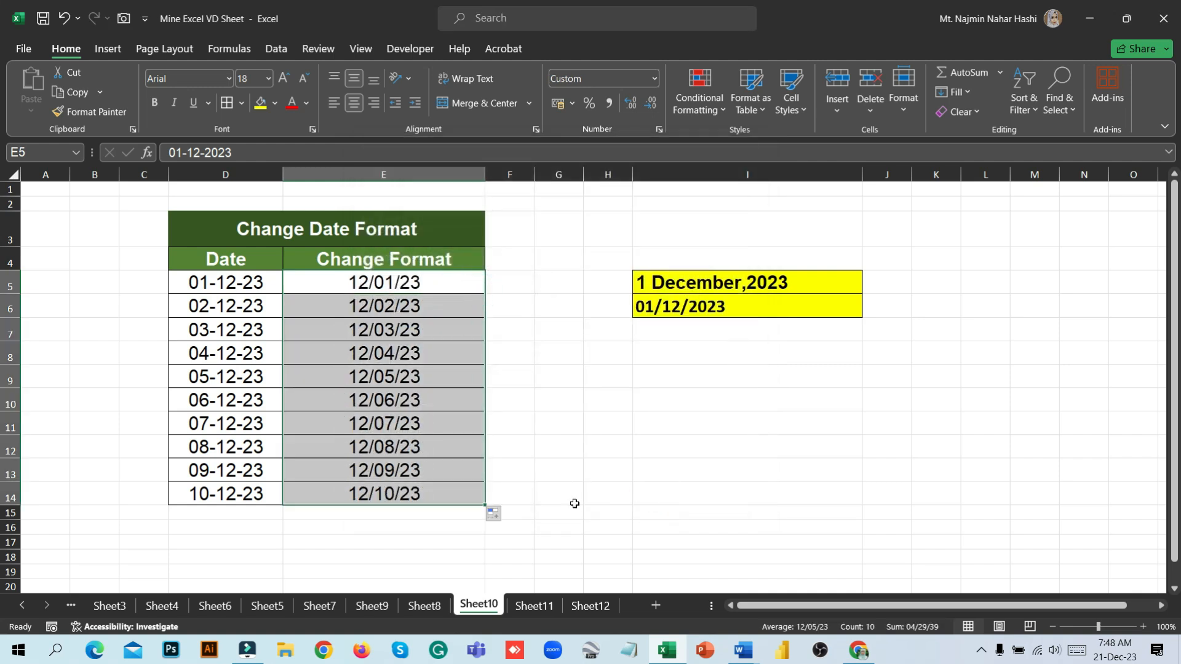
click(519, 281)
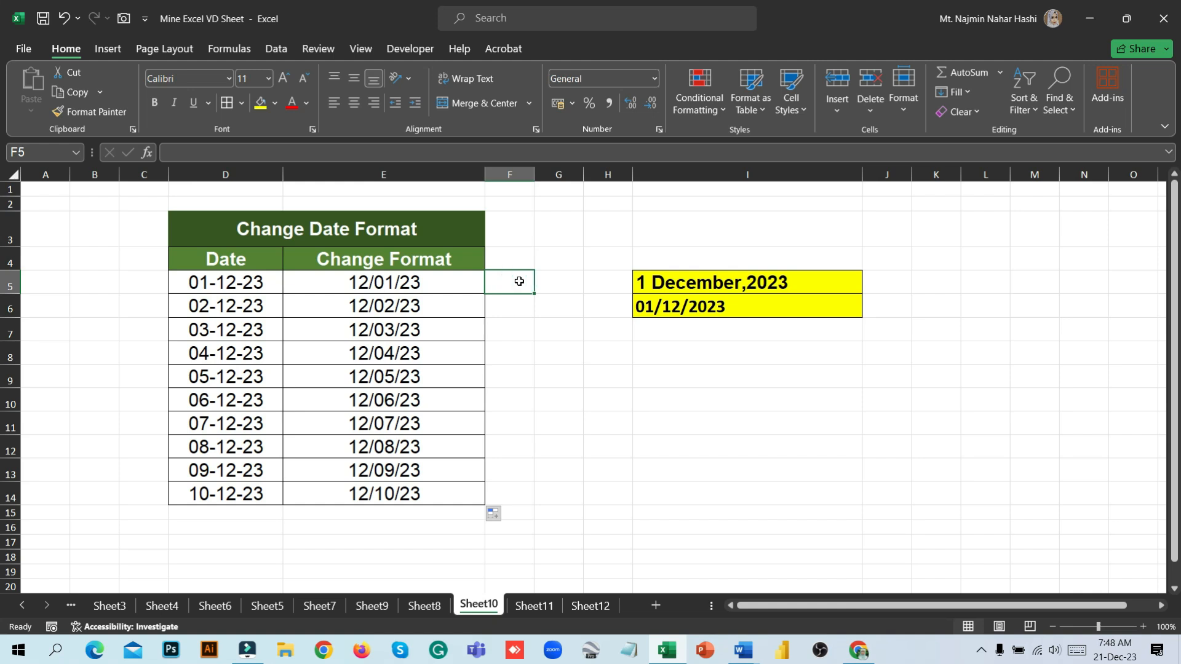